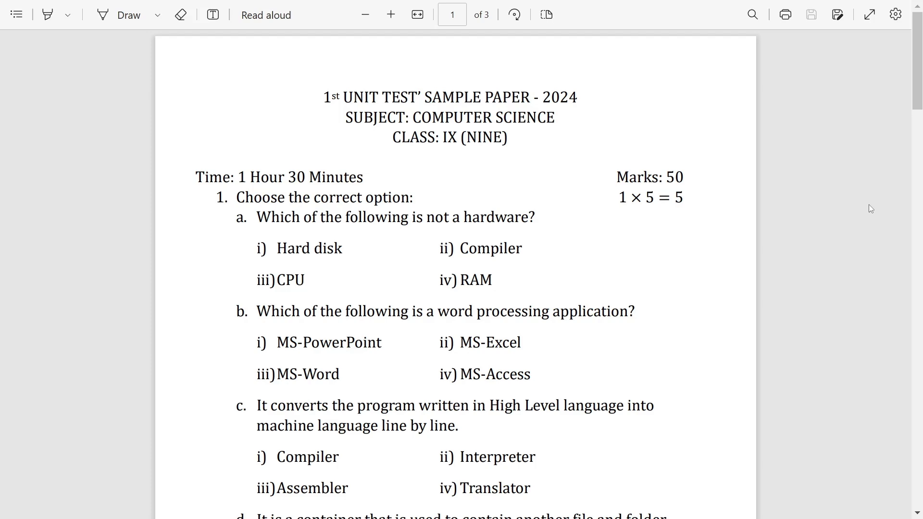
scroll(871, 209, "down", 2)
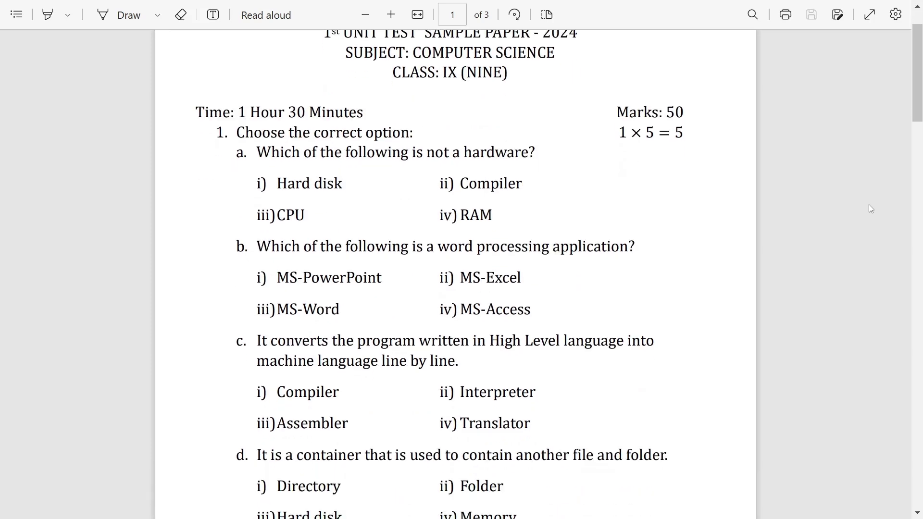
scroll(871, 208, "down", 2)
scroll(871, 209, "down", 2)
scroll(871, 208, "down", 2)
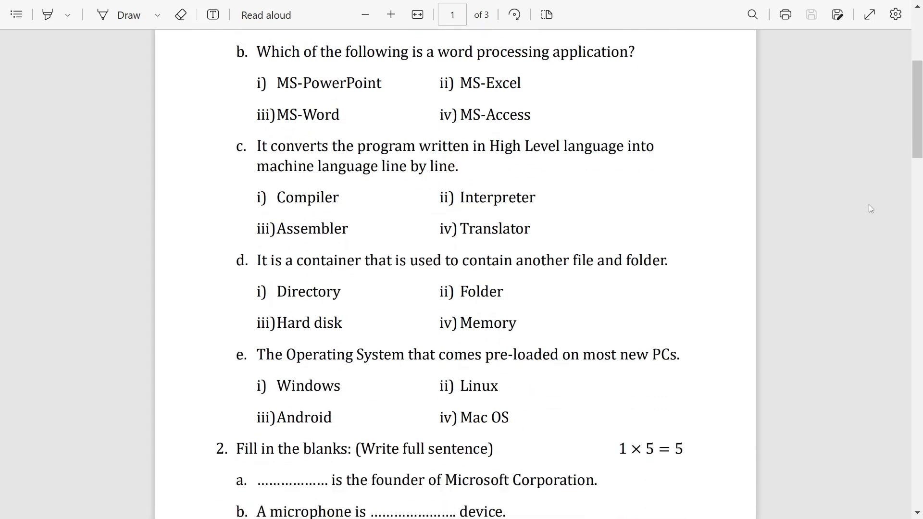
scroll(870, 209, "down", 2)
scroll(871, 209, "down", 2)
scroll(871, 209, "down", 4)
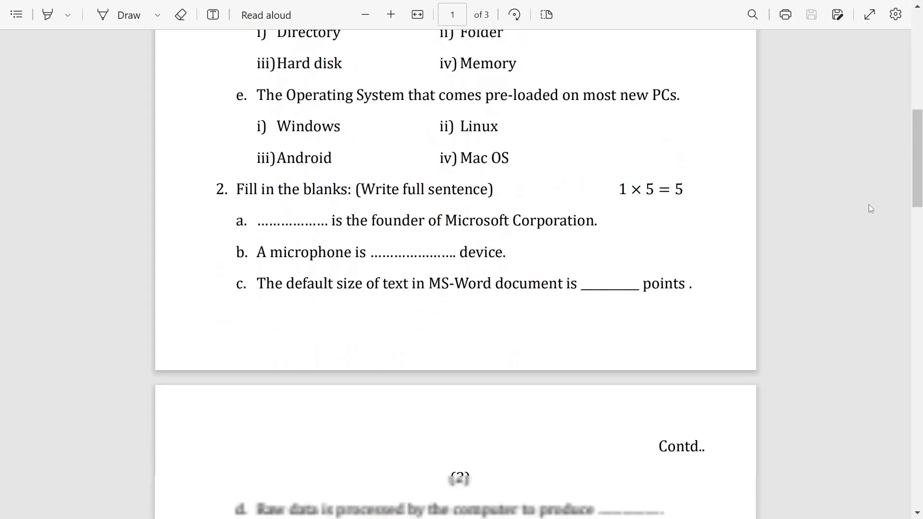
scroll(870, 209, "down", 3)
scroll(871, 208, "down", 1)
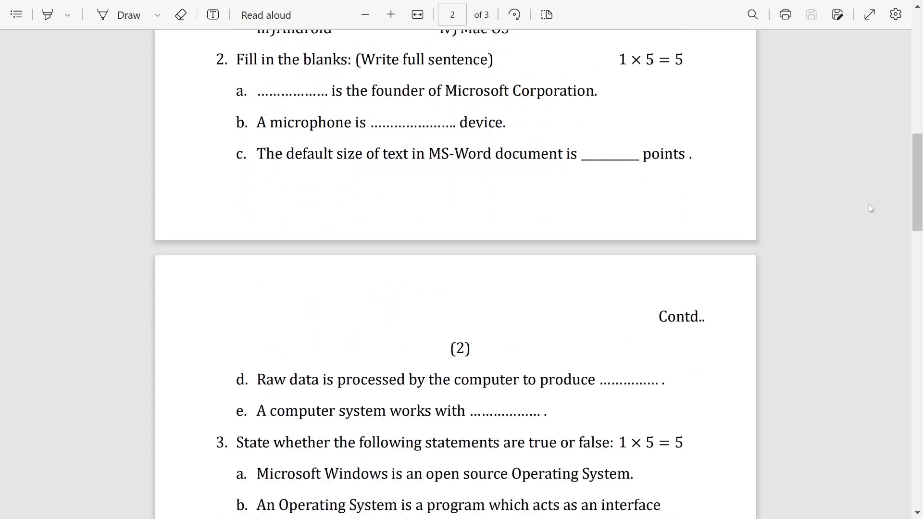
scroll(870, 209, "down", 2)
scroll(871, 208, "down", 2)
scroll(871, 208, "down", 4)
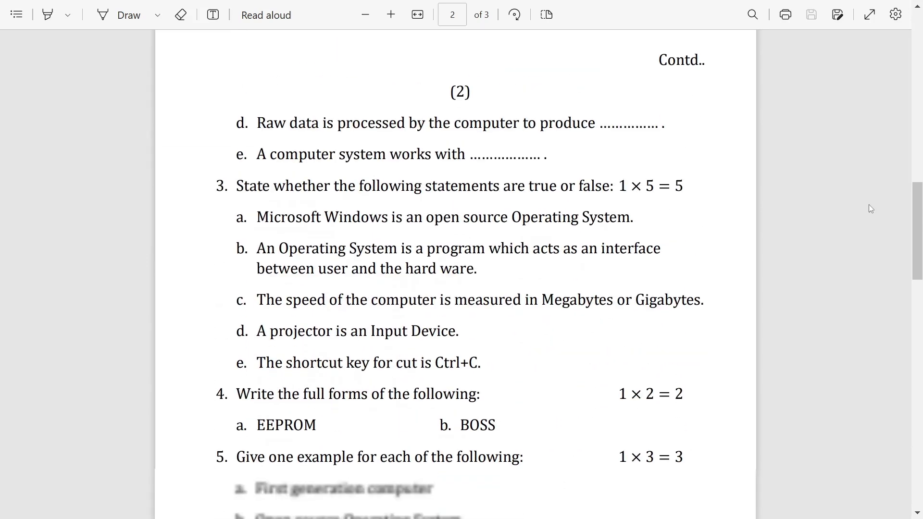
scroll(871, 209, "down", 2)
scroll(871, 208, "down", 2)
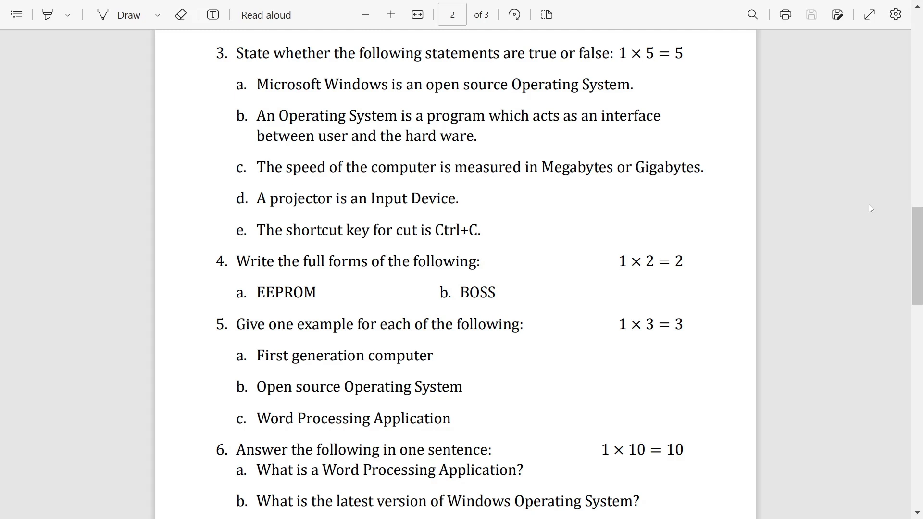
scroll(871, 209, "down", 1)
scroll(871, 209, "down", 1)
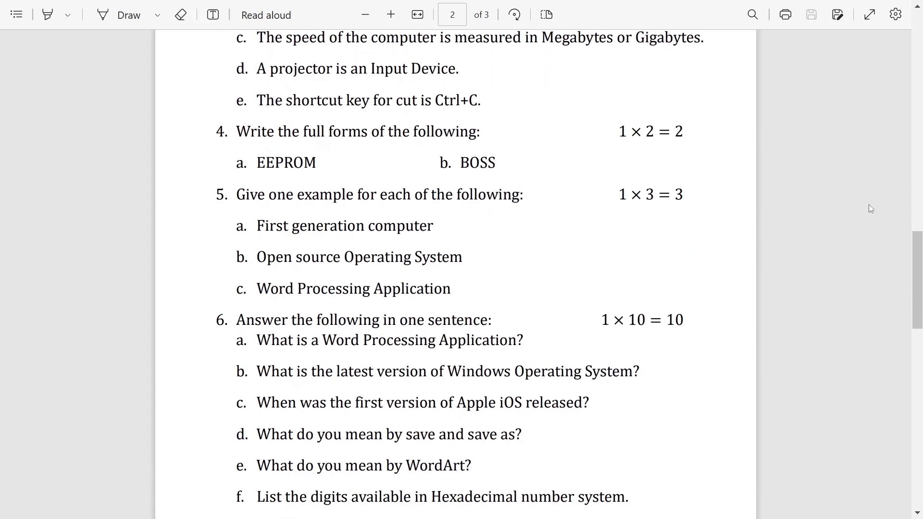
scroll(871, 208, "down", 1)
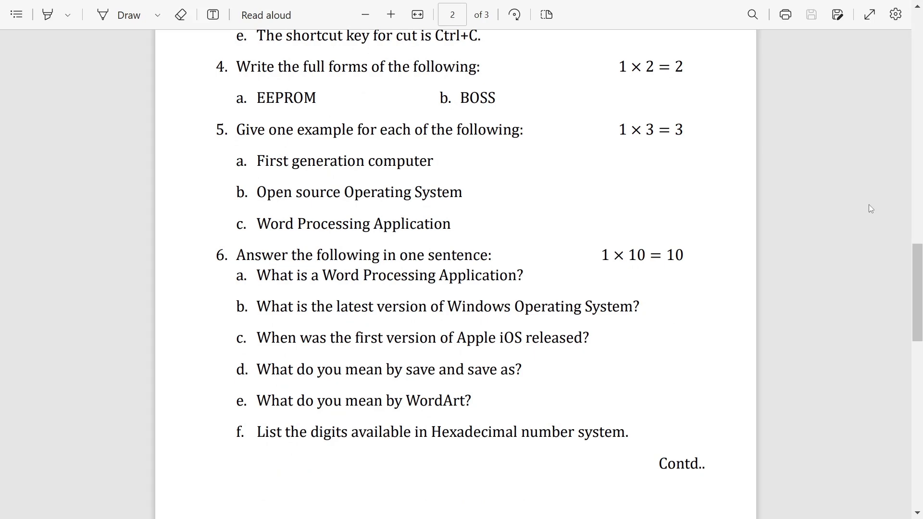
scroll(871, 208, "down", 1)
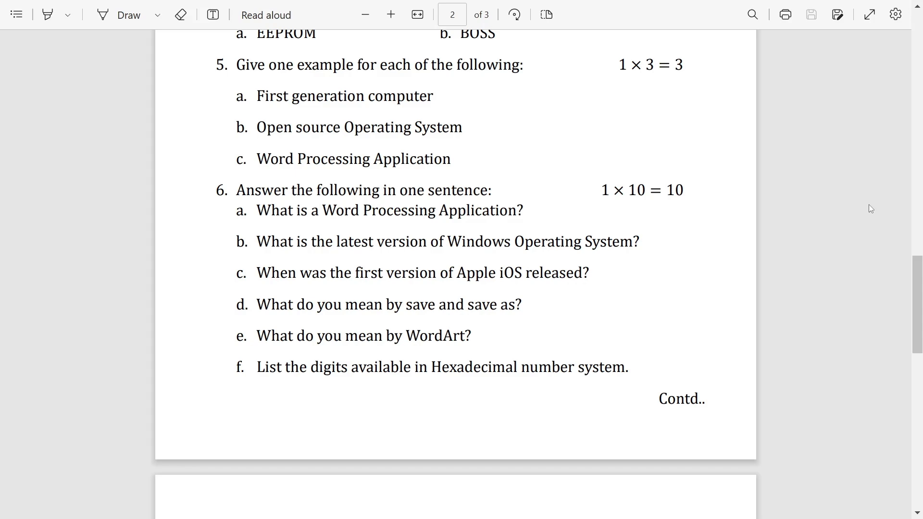
scroll(871, 209, "down", 1)
scroll(870, 208, "down", 1)
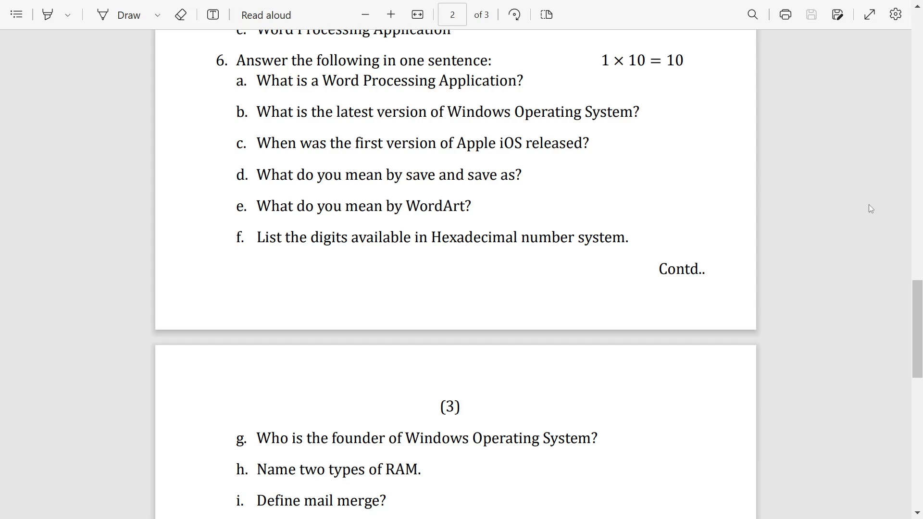
scroll(870, 209, "down", 1)
scroll(871, 209, "down", 1)
scroll(871, 208, "down", 2)
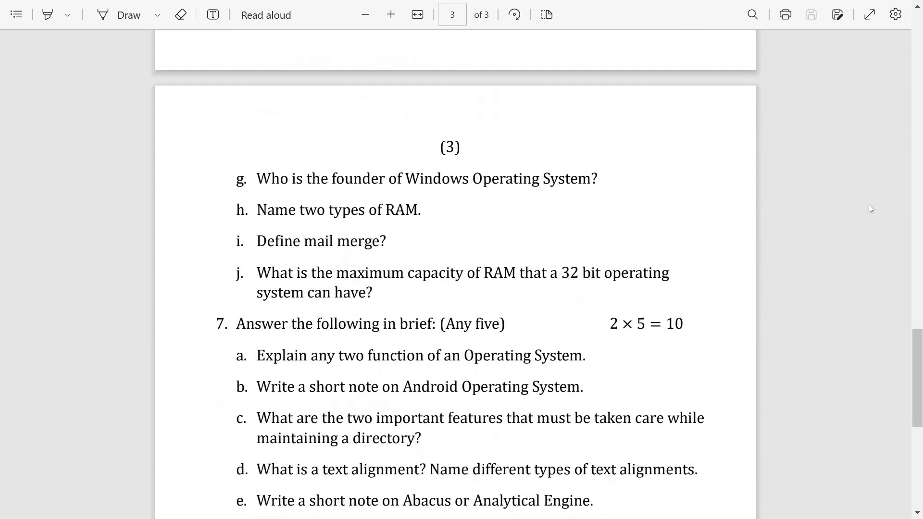
scroll(871, 208, "down", 1)
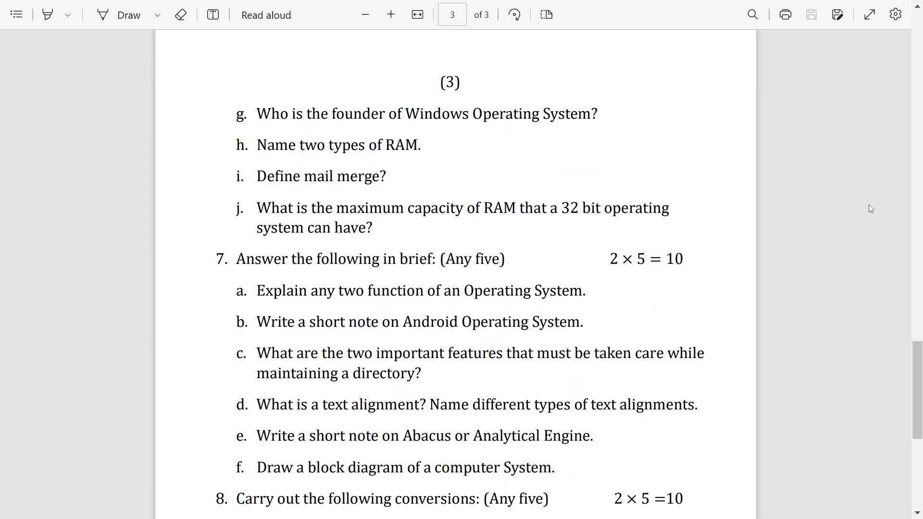
scroll(871, 209, "down", 1)
scroll(870, 209, "down", 1)
scroll(871, 208, "down", 1)
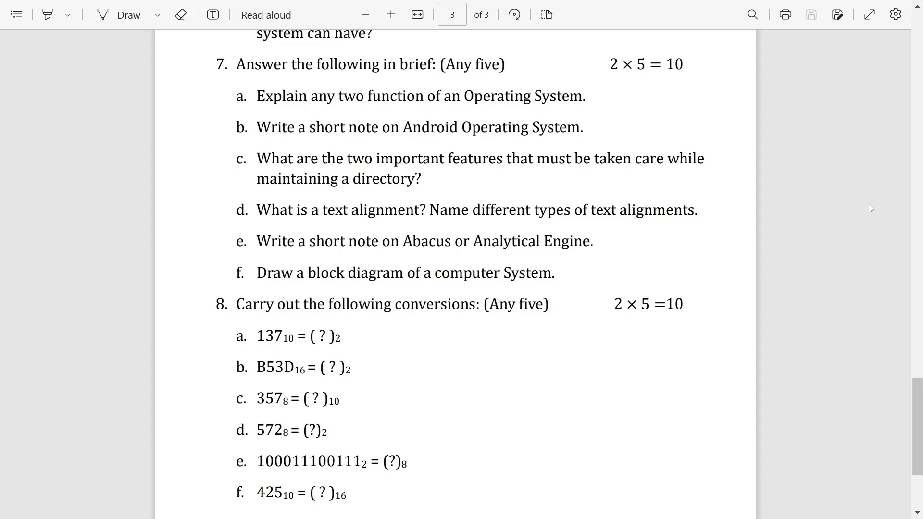
scroll(871, 209, "down", 2)
scroll(871, 208, "down", 1)
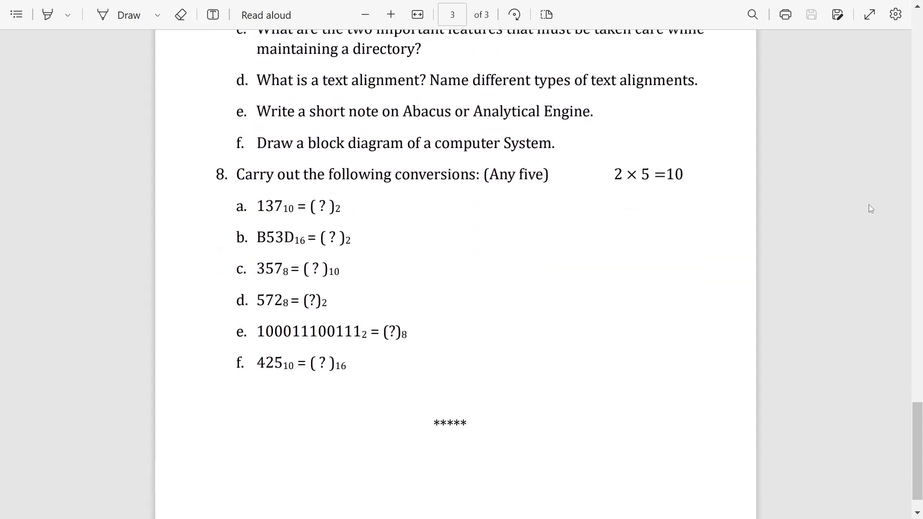
scroll(871, 208, "down", 1)
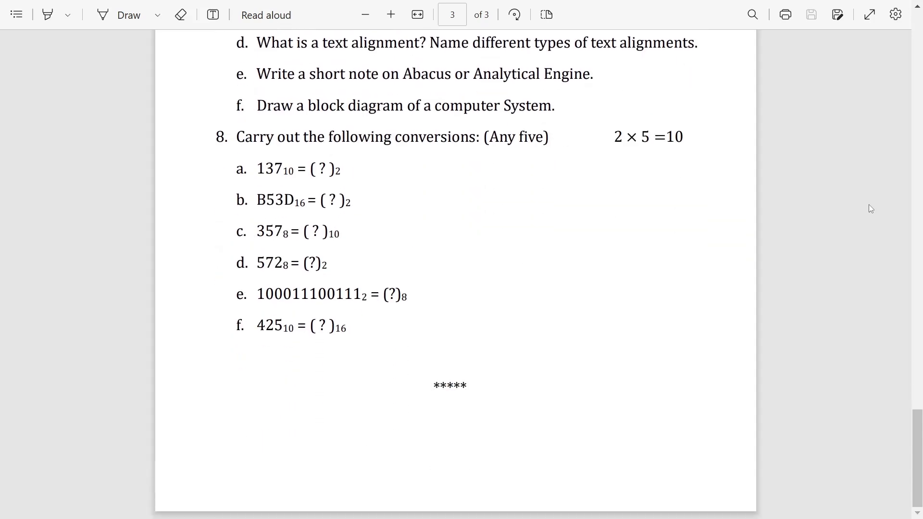